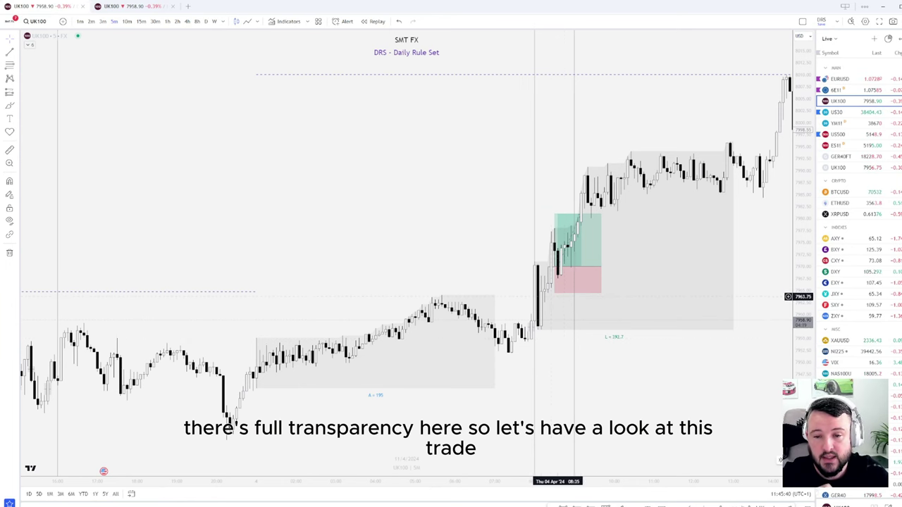
# Delete the long position drawing and start a bar replay just before the 08:00 London open on Thu 04 Apr '24
pyautogui.click(575, 272)
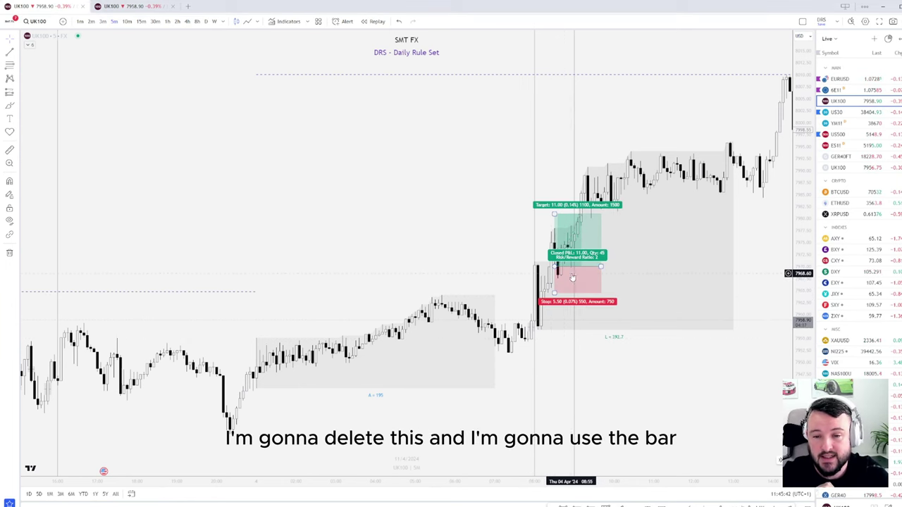
pyautogui.press('Delete')
pyautogui.click(374, 21)
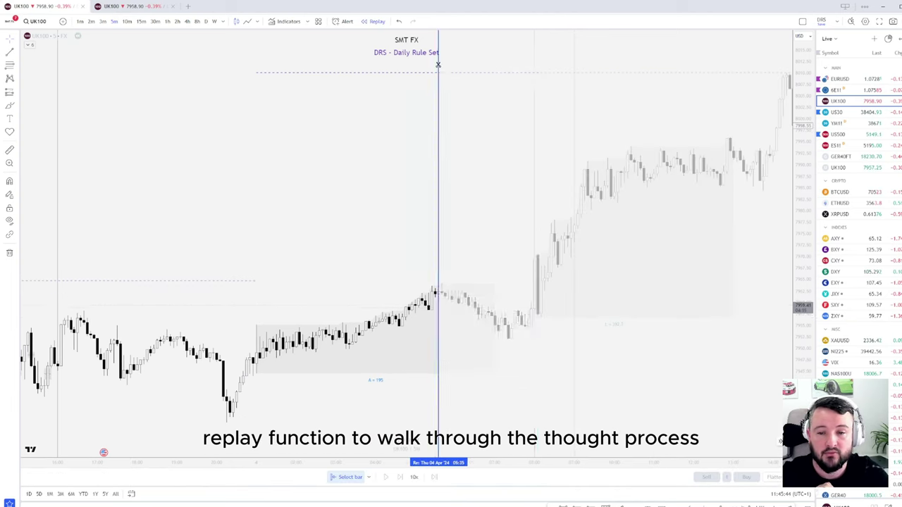
pyautogui.click(534, 226)
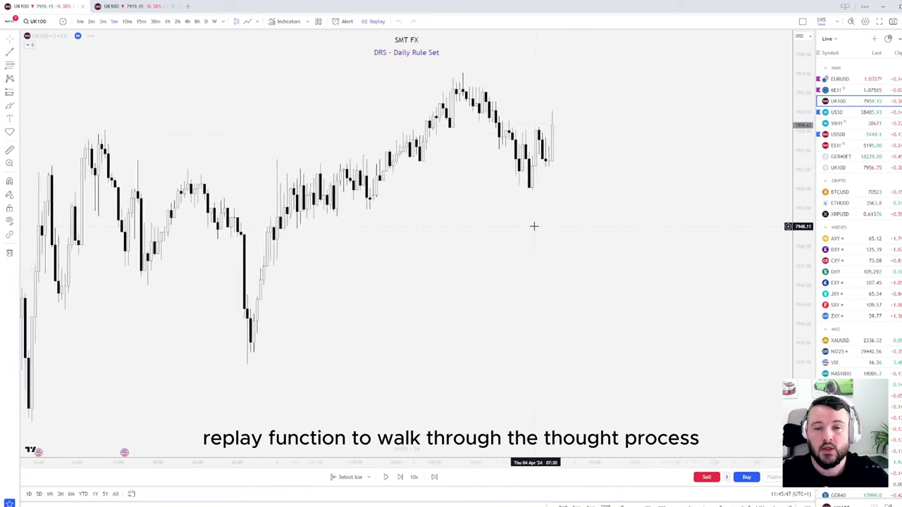
# Advance the replay through the complete 08:00 London open candle on the five-minute chart
pyautogui.scroll(4, 623, 255)
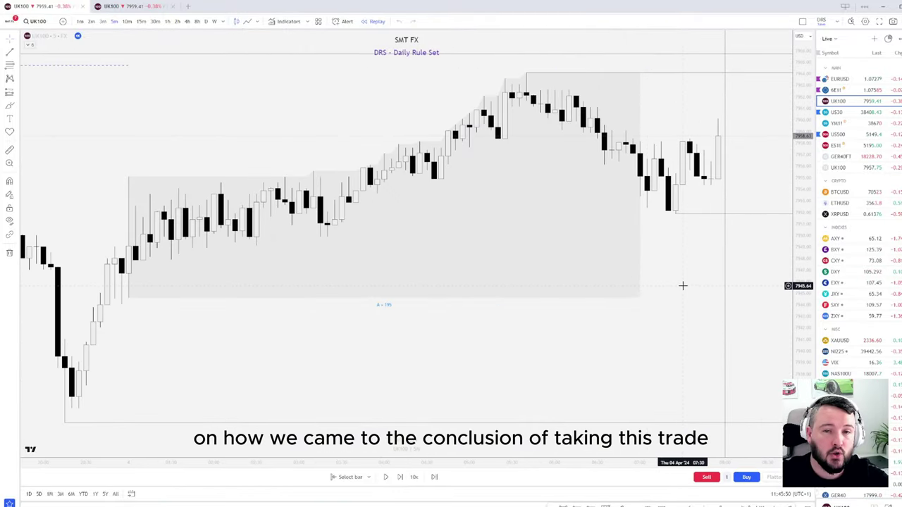
pyautogui.scroll(-2, 682, 285)
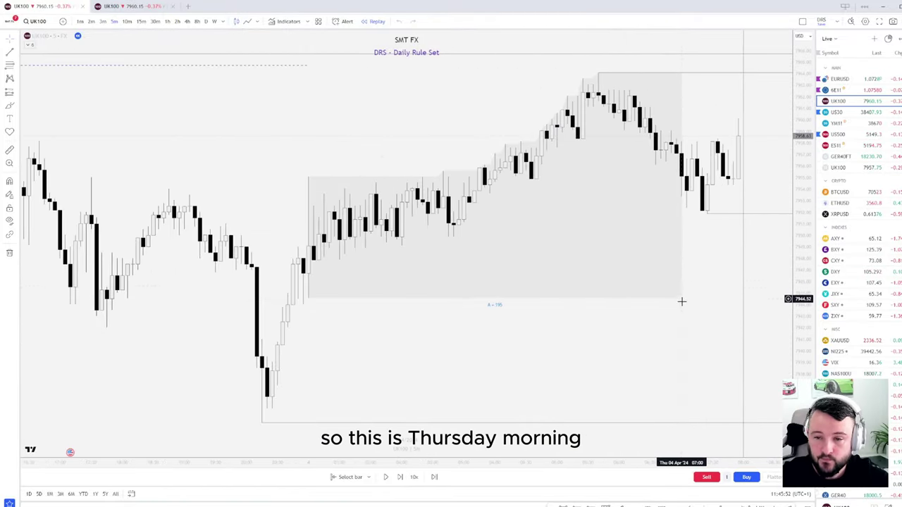
pyautogui.moveTo(680, 301); pyautogui.dragTo(489, 327)
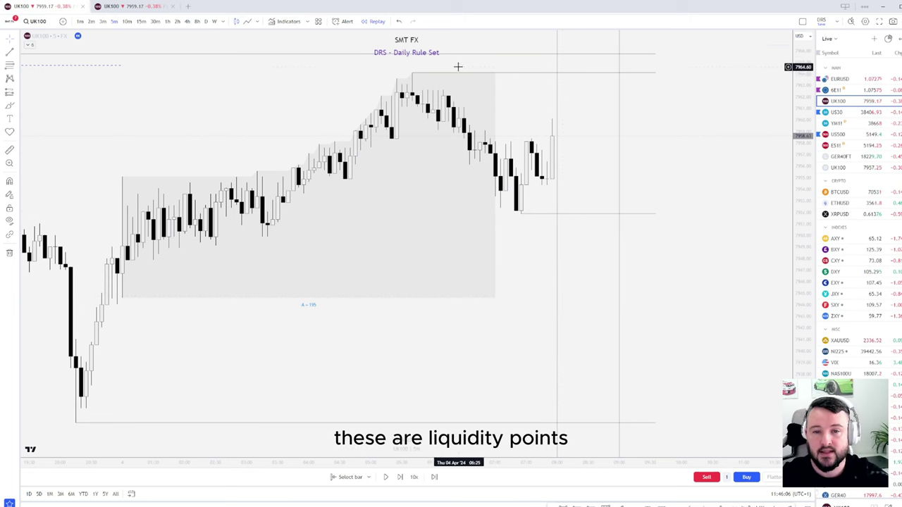
pyautogui.scroll(-2, 207, 126)
pyautogui.hscroll(-3, 206, 127)
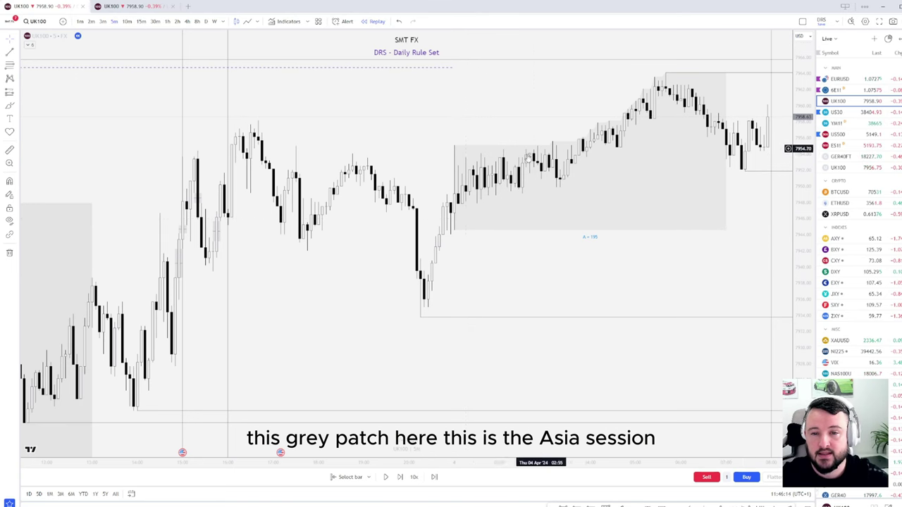
pyautogui.moveTo(540, 258); pyautogui.dragTo(318, 261)
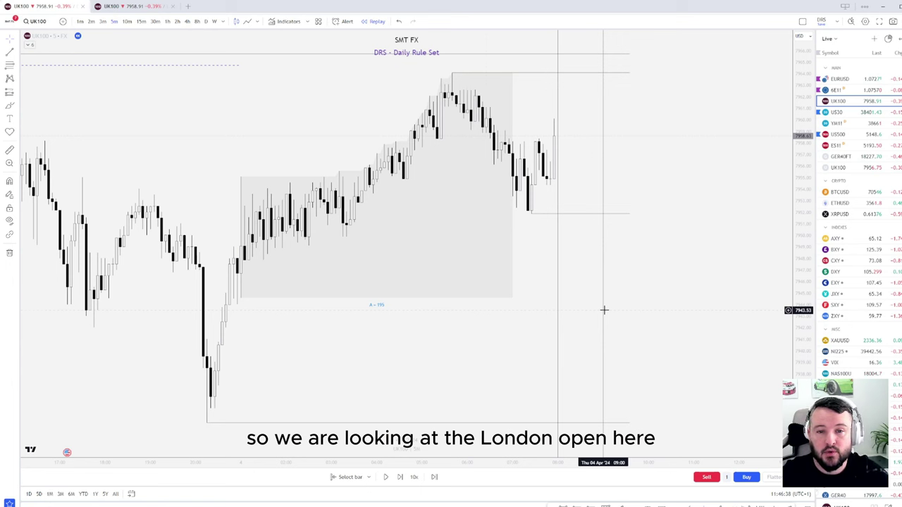
pyautogui.click(401, 477)
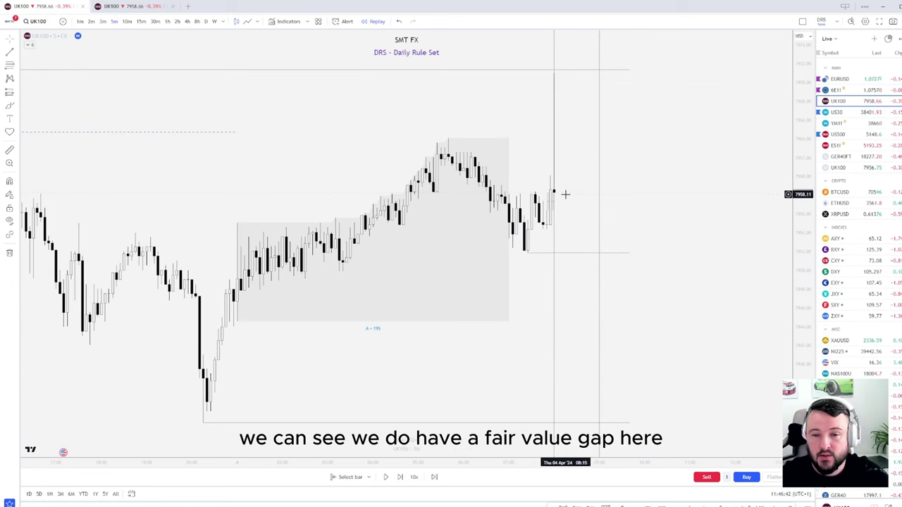
pyautogui.hotkey('shift', 'Right')
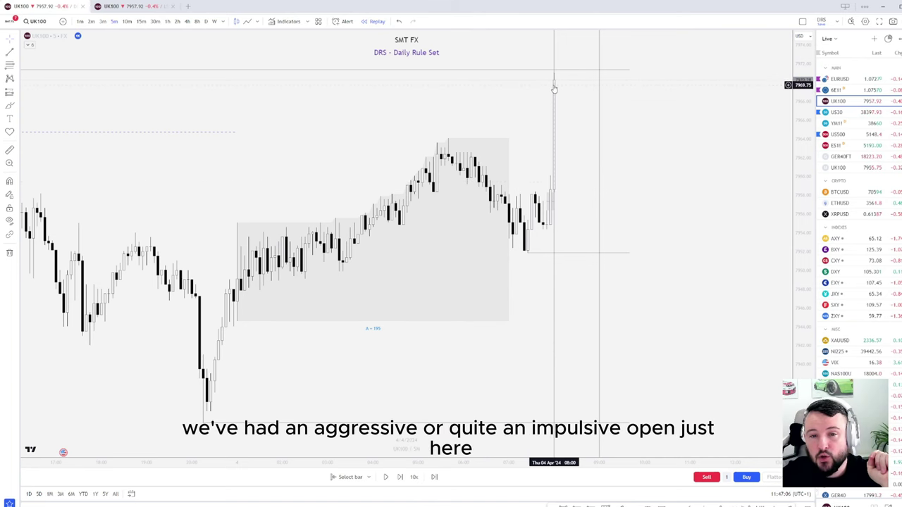
# Advance the replay bar by bar through the 08:05, 08:10, 08:15 and 08:20 candles
pyautogui.scroll(-5, 303, 137)
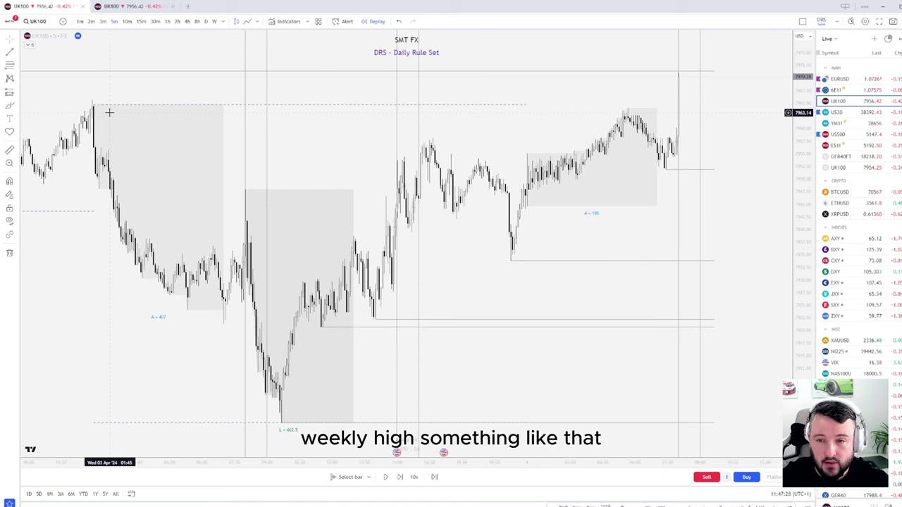
pyautogui.scroll(4, 575, 99)
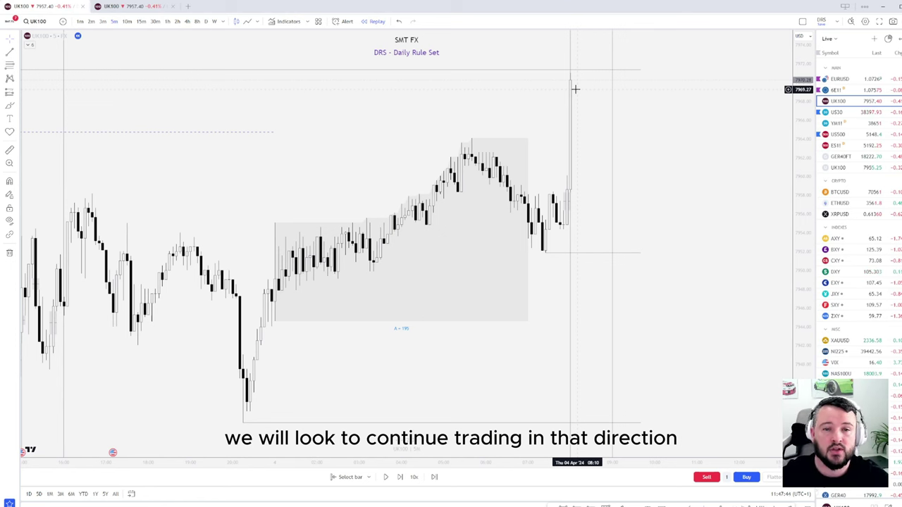
pyautogui.click(400, 477)
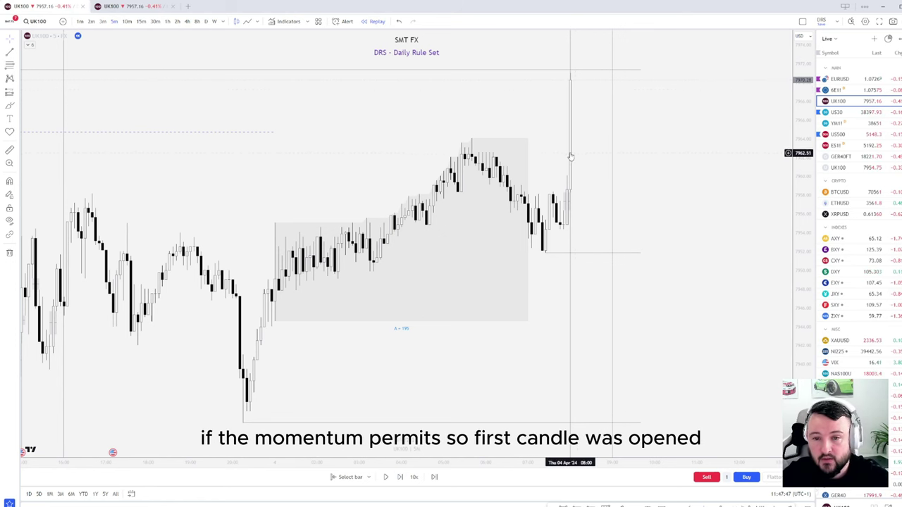
pyautogui.click(400, 477)
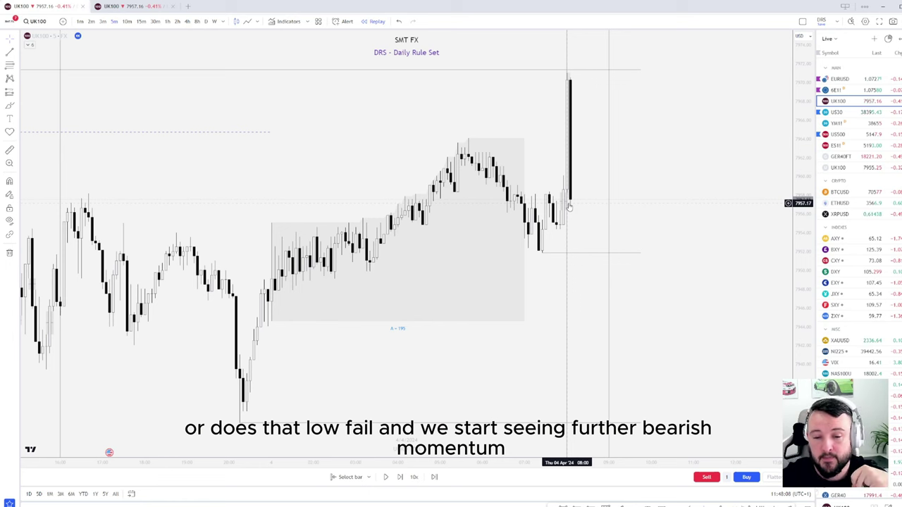
pyautogui.click(400, 477)
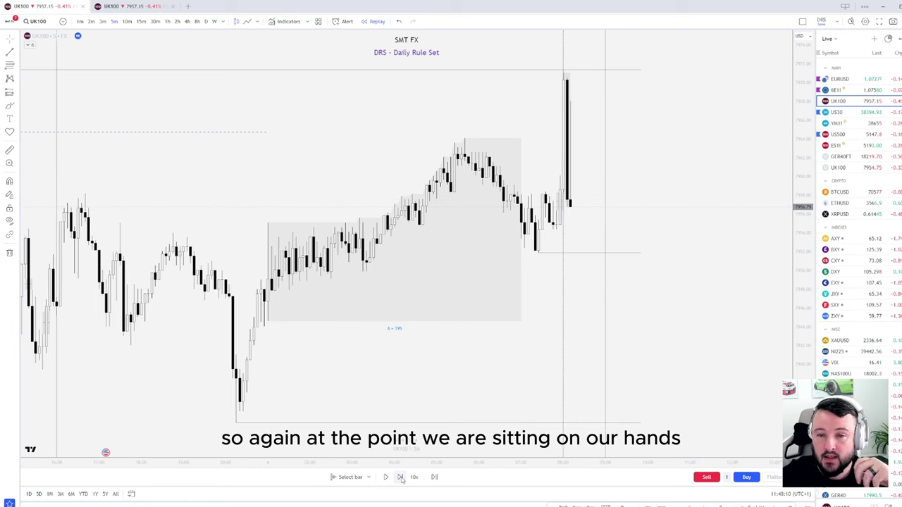
pyautogui.click(399, 477)
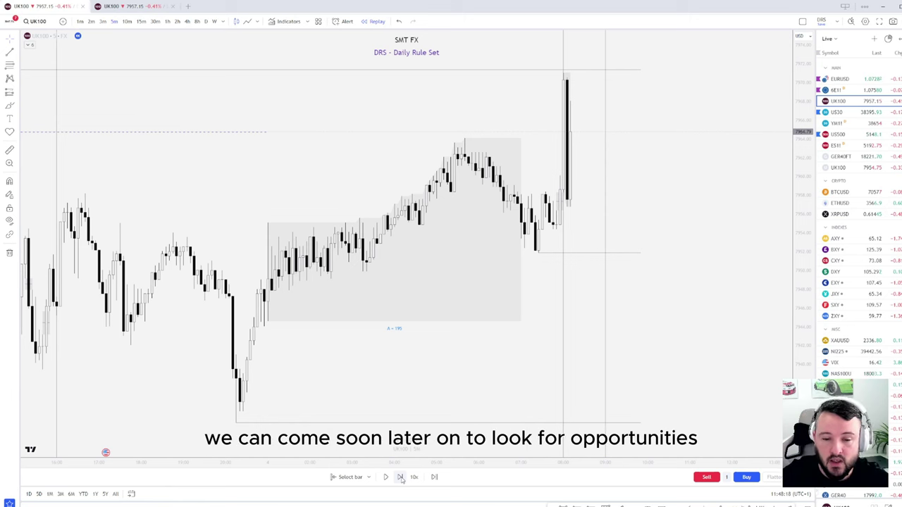
pyautogui.click(400, 478)
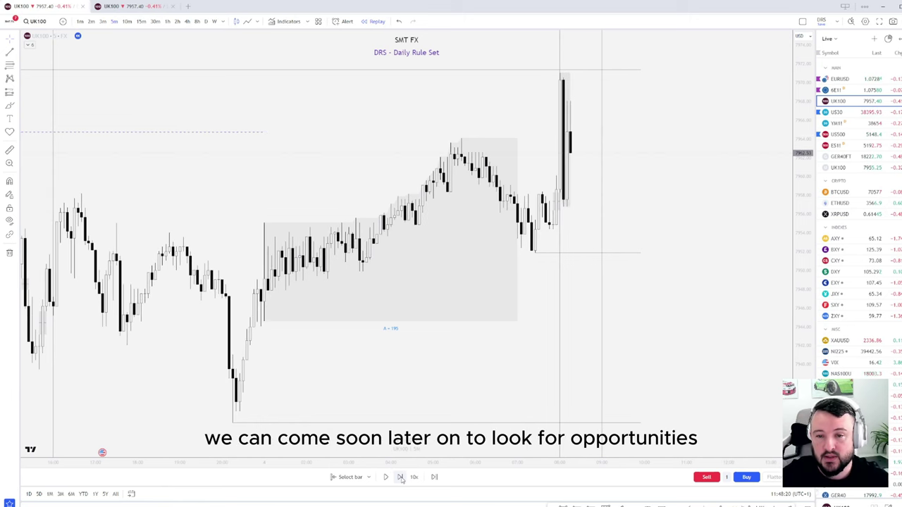
pyautogui.click(401, 478)
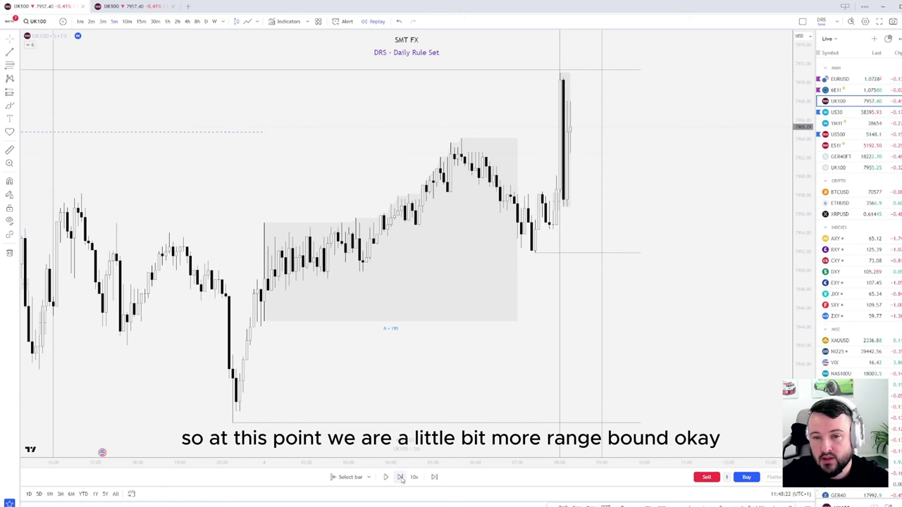
pyautogui.click(400, 478)
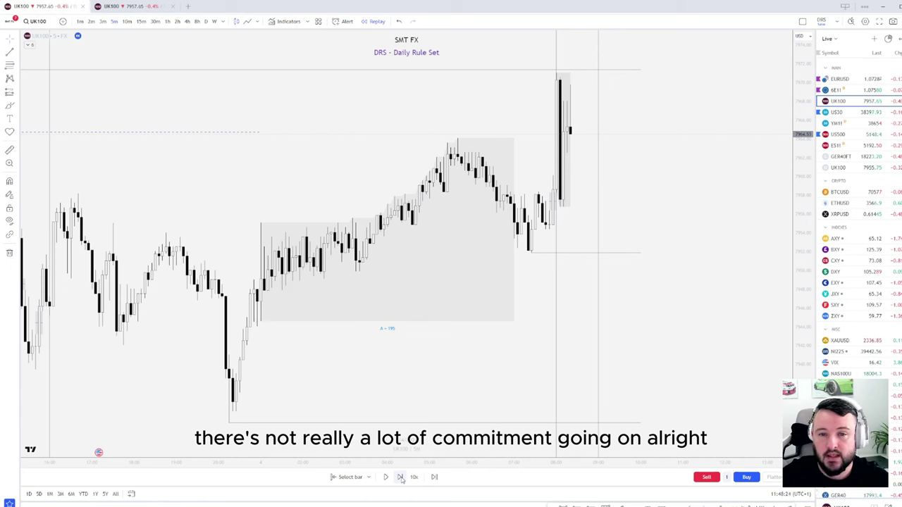
pyautogui.click(400, 478)
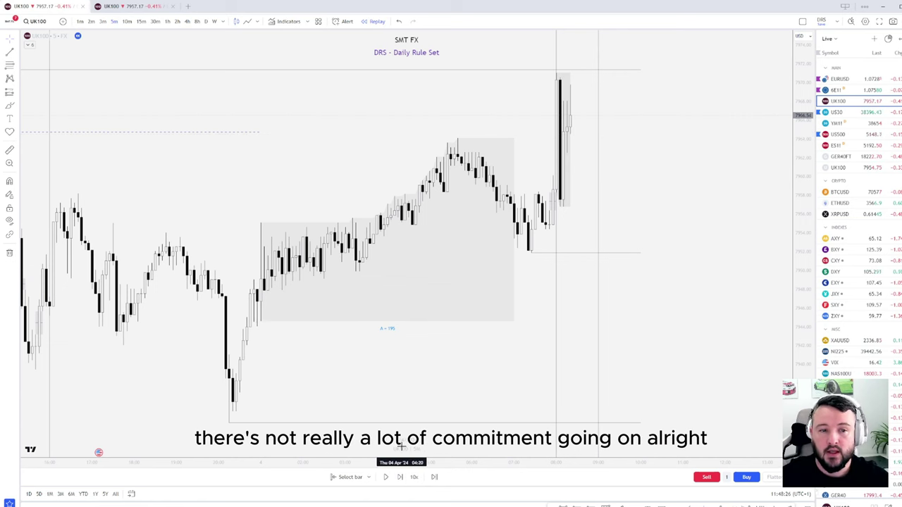
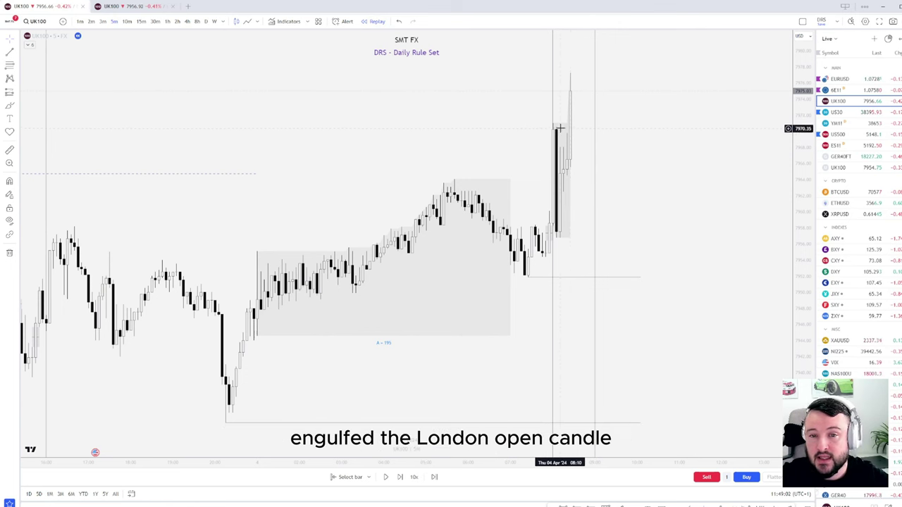
# Advance the replay to the 08:30 candle that follows the bullish 08:25 candle
pyautogui.scroll(-4, 256, 186)
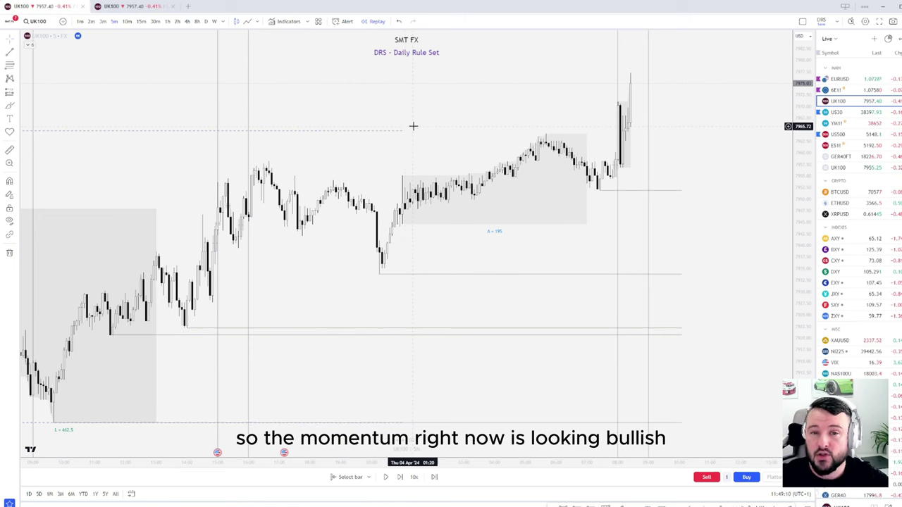
pyautogui.scroll(2, 519, 93)
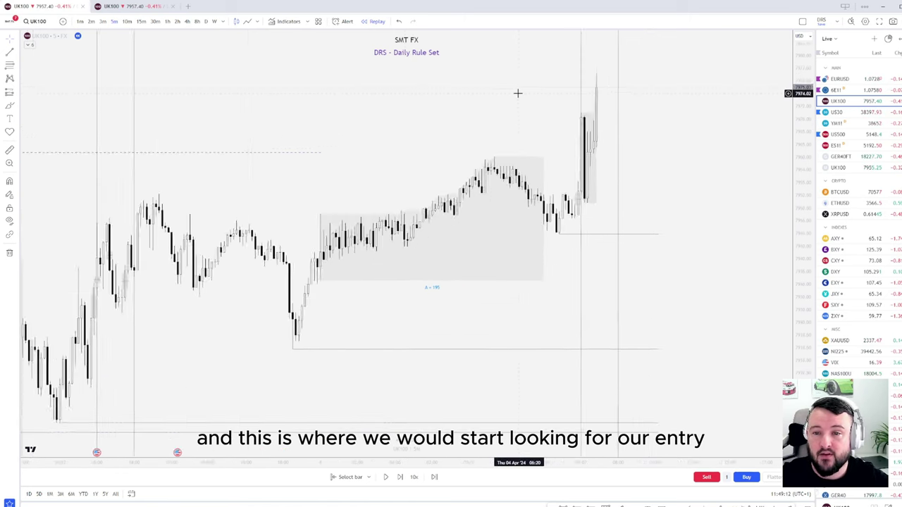
pyautogui.scroll(1, 518, 93)
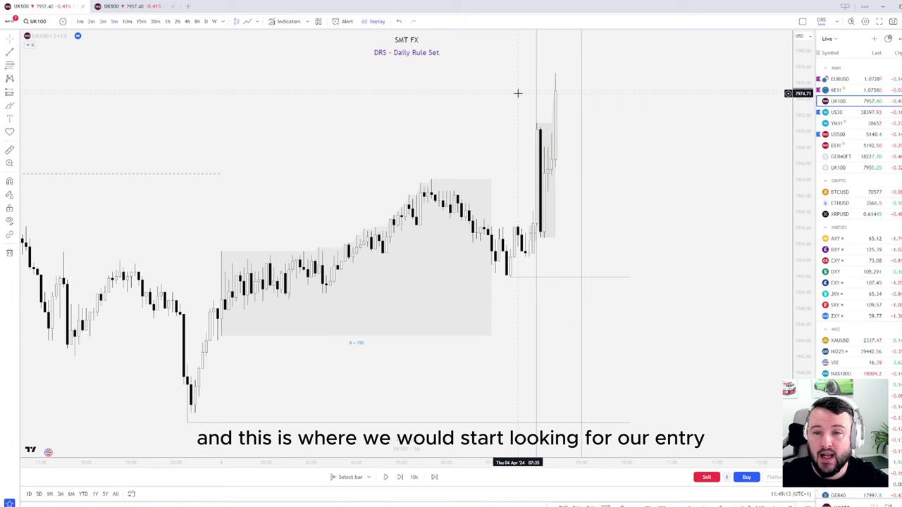
pyautogui.click(398, 477)
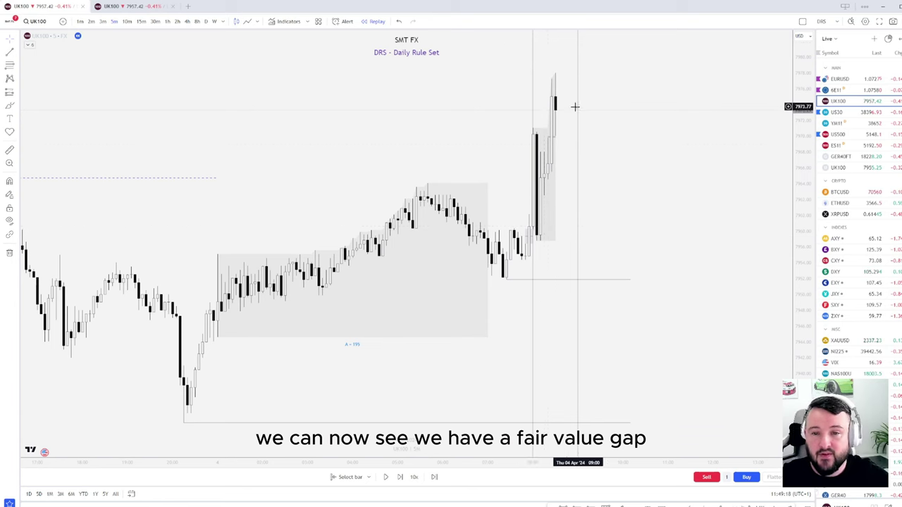
# Mark the 08:20, 08:25 and 08:30 candles of the fair value gap with short vertical purple brush strokes
pyautogui.scroll(3, 575, 106)
pyautogui.scroll(1, 567, 183)
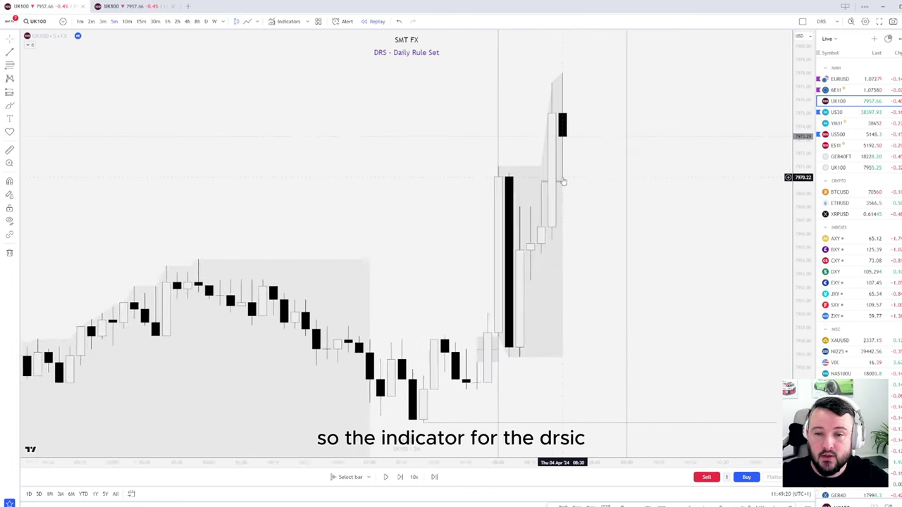
pyautogui.scroll(1, 563, 182)
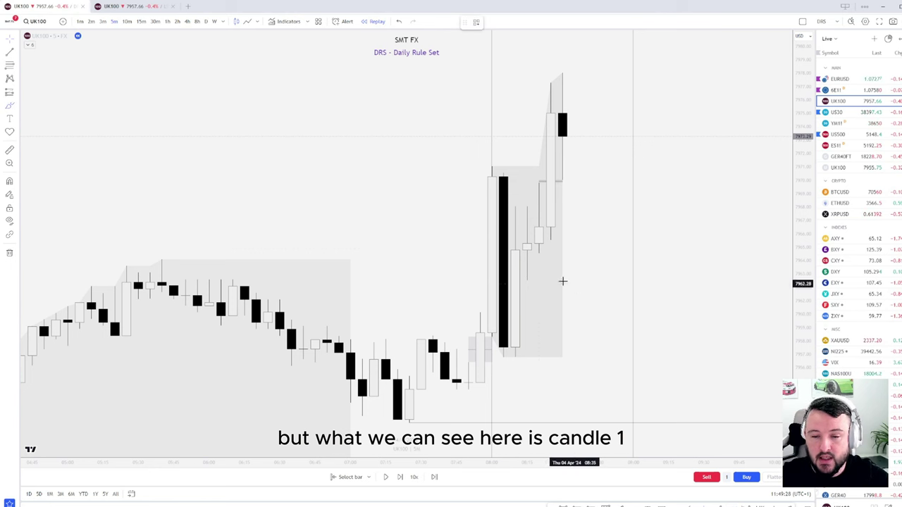
pyautogui.click(539, 243)
pyautogui.click(538, 287)
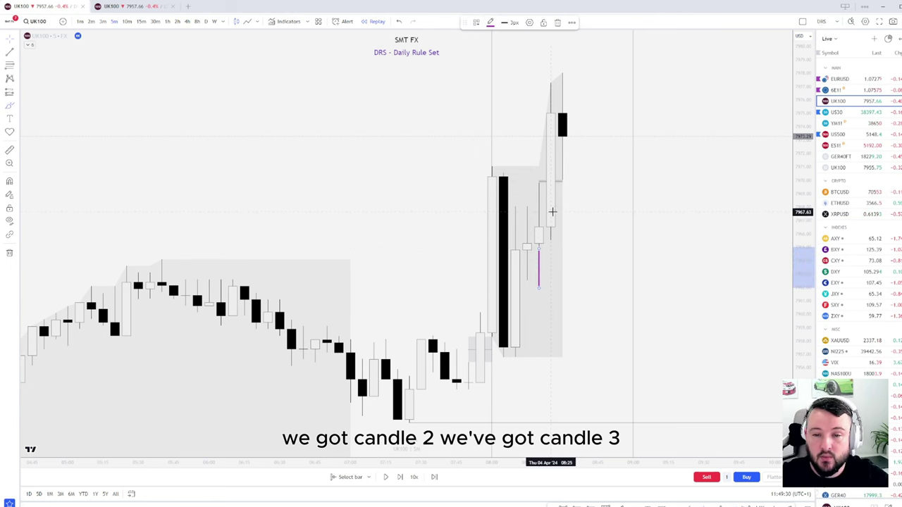
pyautogui.click(550, 211)
pyautogui.click(550, 258)
pyautogui.click(562, 125)
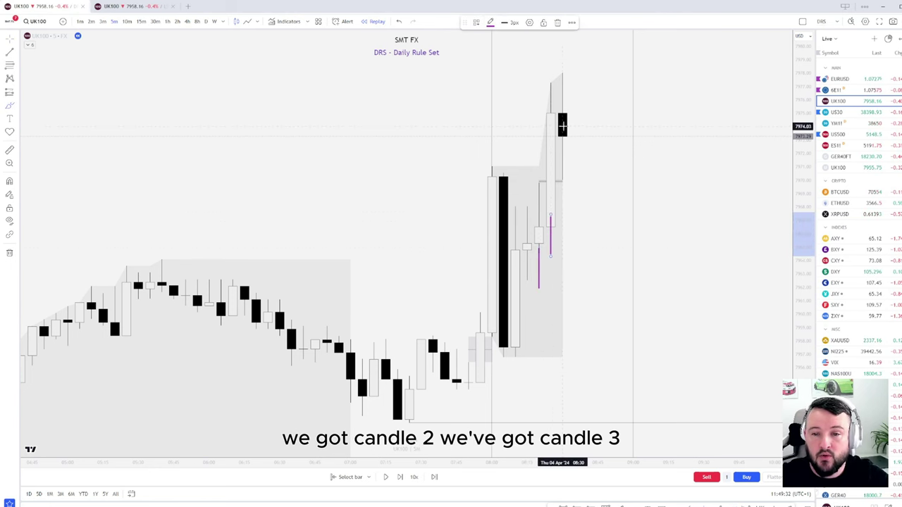
pyautogui.click(565, 176)
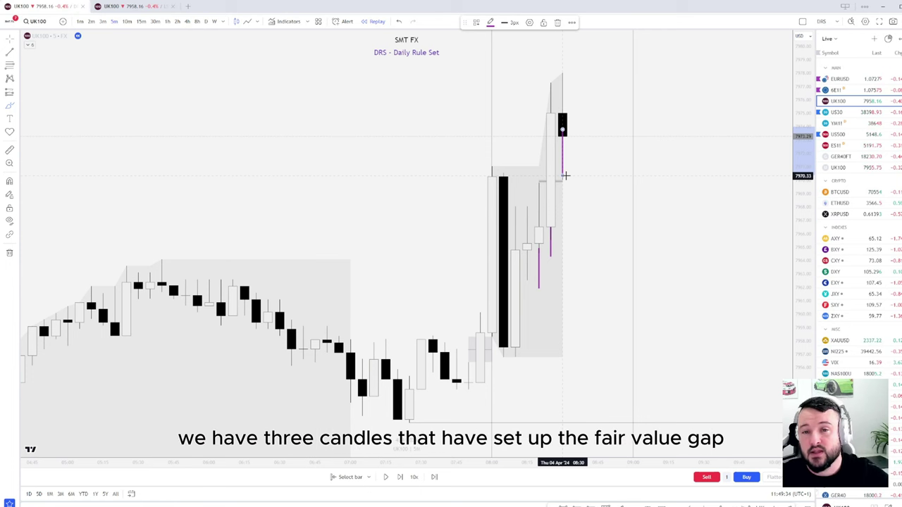
# Undo the three vertical brush strokes on the fair value gap candles
pyautogui.press('ctrl')
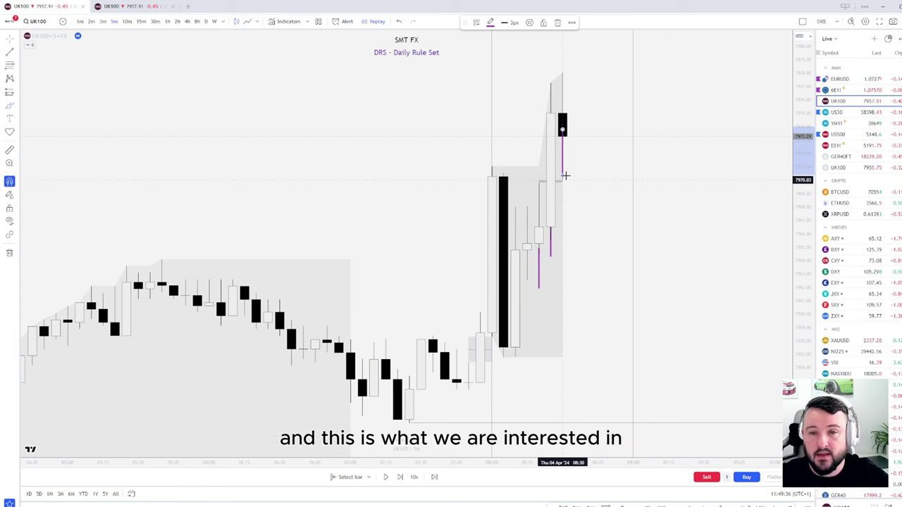
pyautogui.hotkey('ctrl', 'z')
pyautogui.hotkey('ctrl', 'z')
pyautogui.hotkey('ctrl', 'z')
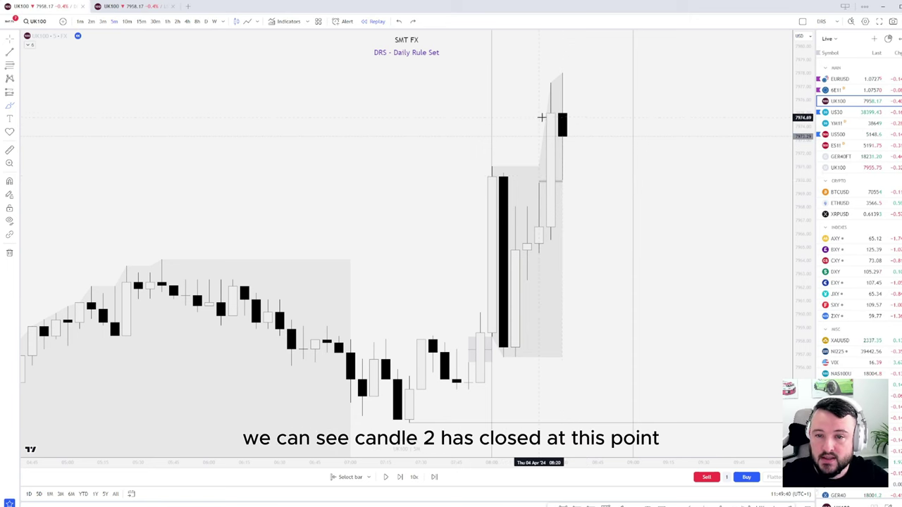
# Mark the closes of the 08:25 and 08:30 candles with brush strokes, draw a line down to the fair value gap and circle it
pyautogui.moveTo(542, 112)
pyautogui.mouseDown()
pyautogui.moveTo(561, 112)
pyautogui.moveTo(583, 137)
pyautogui.mouseUp()
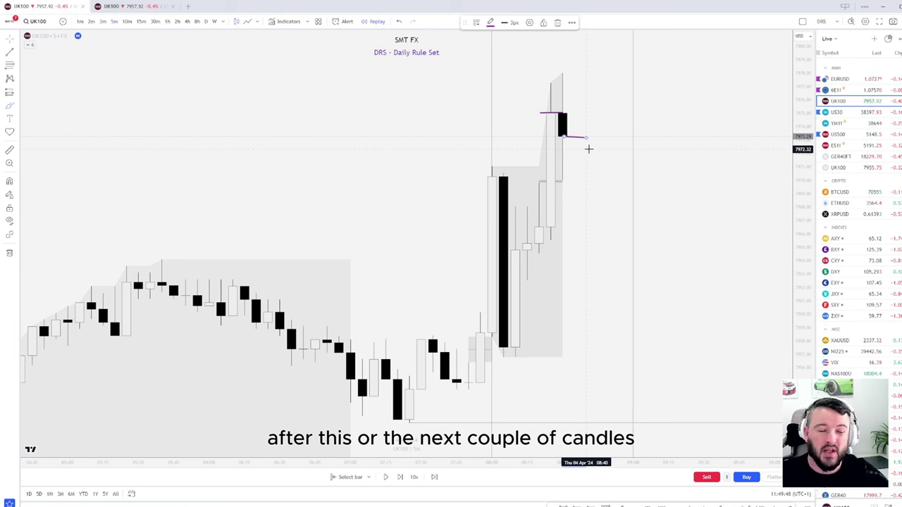
pyautogui.moveTo(573, 138)
pyautogui.mouseDown()
pyautogui.moveTo(584, 189)
pyautogui.moveTo(519, 183)
pyautogui.moveTo(558, 170)
pyautogui.moveTo(548, 170)
pyautogui.mouseUp()
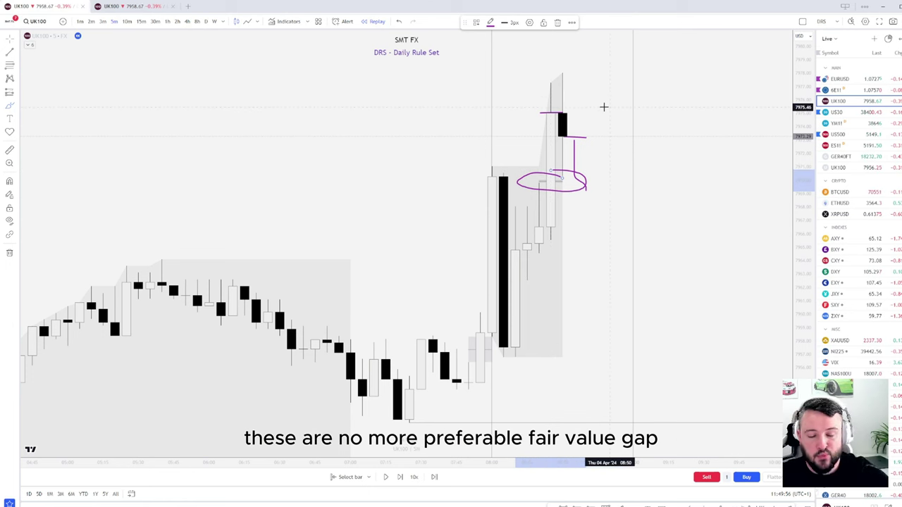
# Undo the brush strokes marking the two candle closes and the circled fair value gap
pyautogui.hotkey('ctrl', 'z')
pyautogui.hotkey('ctrl', 'z')
pyautogui.hotkey('ctrl', 'z')
pyautogui.hotkey('ctrl', 'z')
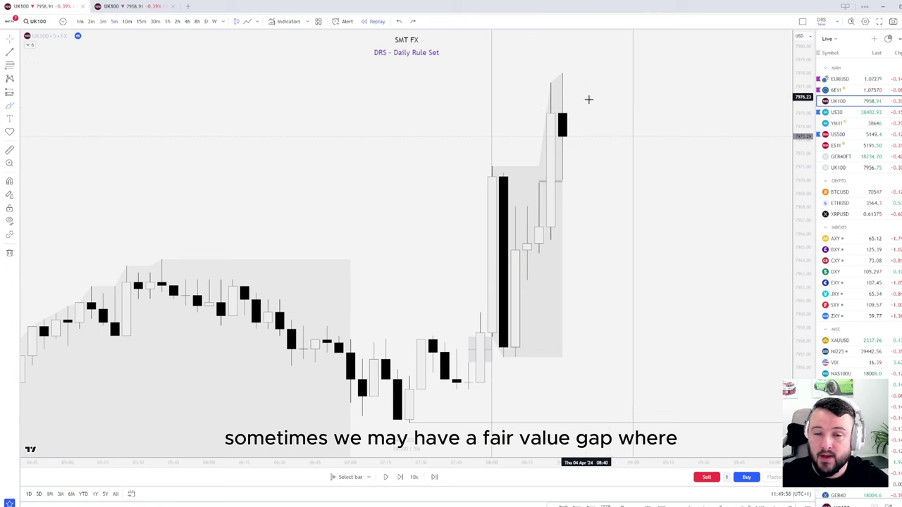
# Place a long position entered at the 08:30 fair value gap edge, with its stop loss 5.50 points below at the low of candle 1
pyautogui.click(563, 64)
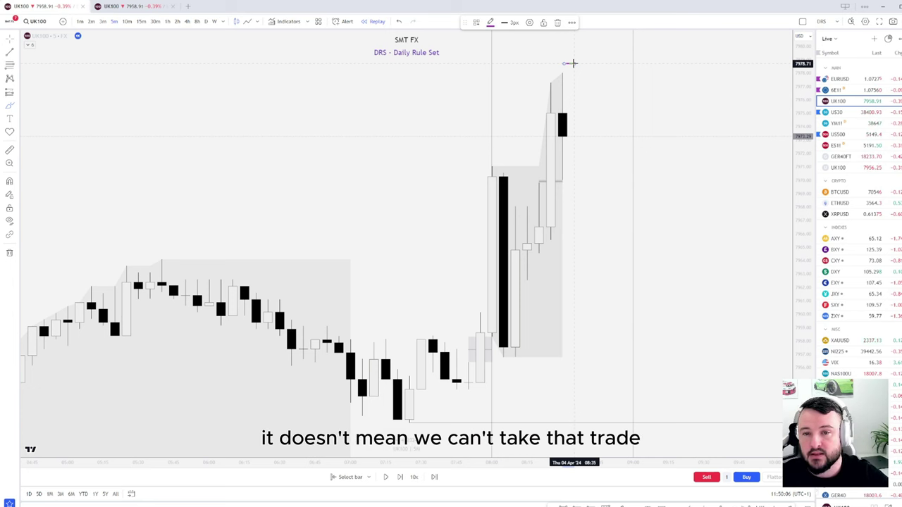
pyautogui.hotkey('ctrl', 'z')
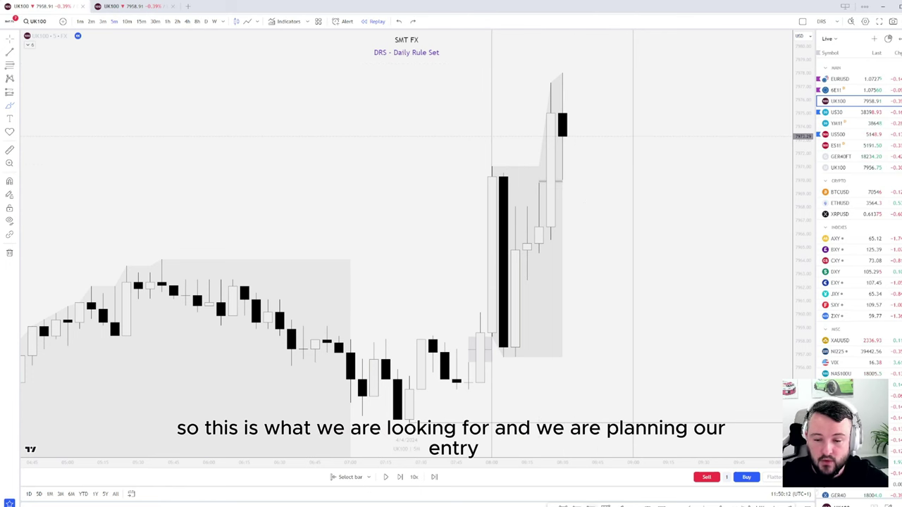
pyautogui.press('ctrl')
pyautogui.click(562, 181)
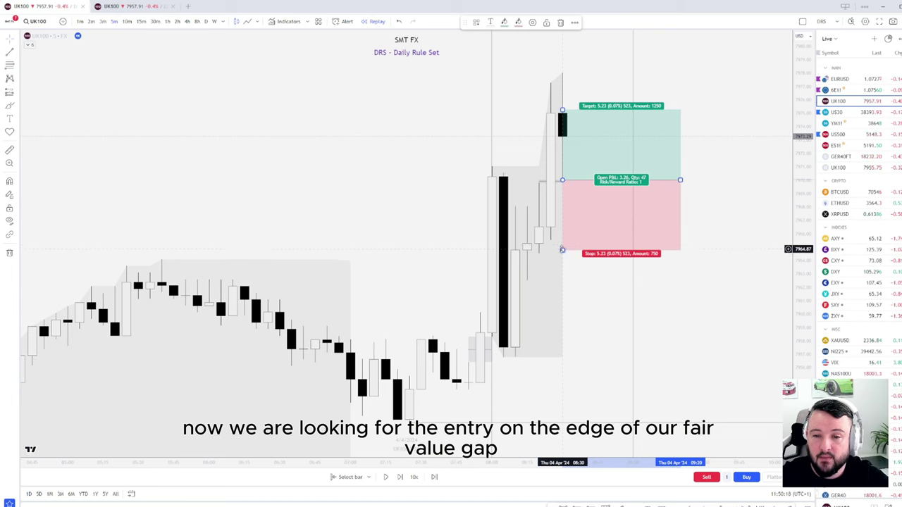
pyautogui.moveTo(562, 250); pyautogui.dragTo(532, 252)
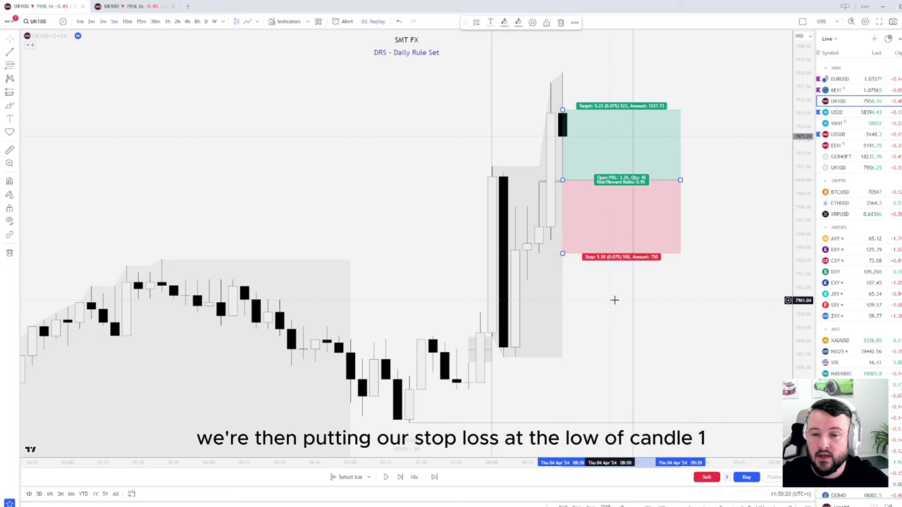
# Raise the long position's profit target to 11.01 points for a risk/reward ratio of 2
pyautogui.scroll(-5, 590, 133)
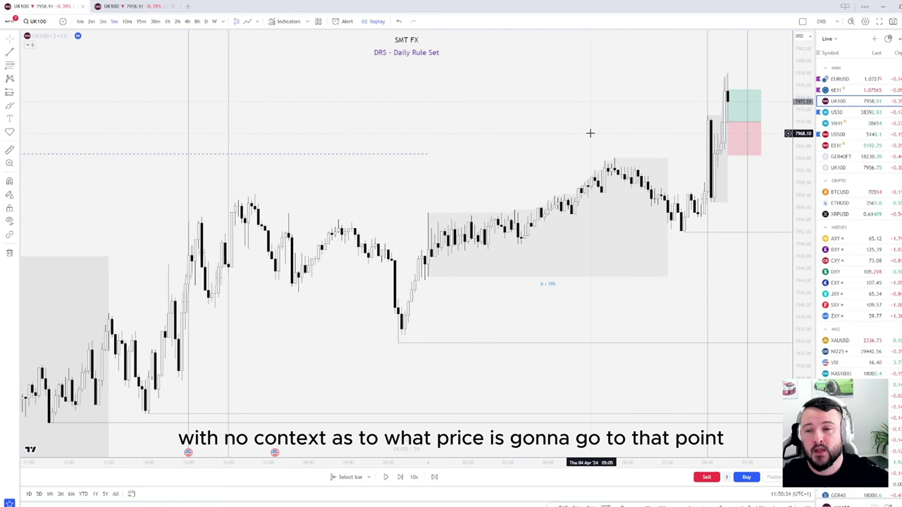
pyautogui.moveTo(727, 90); pyautogui.dragTo(734, 54)
pyautogui.click(673, 66)
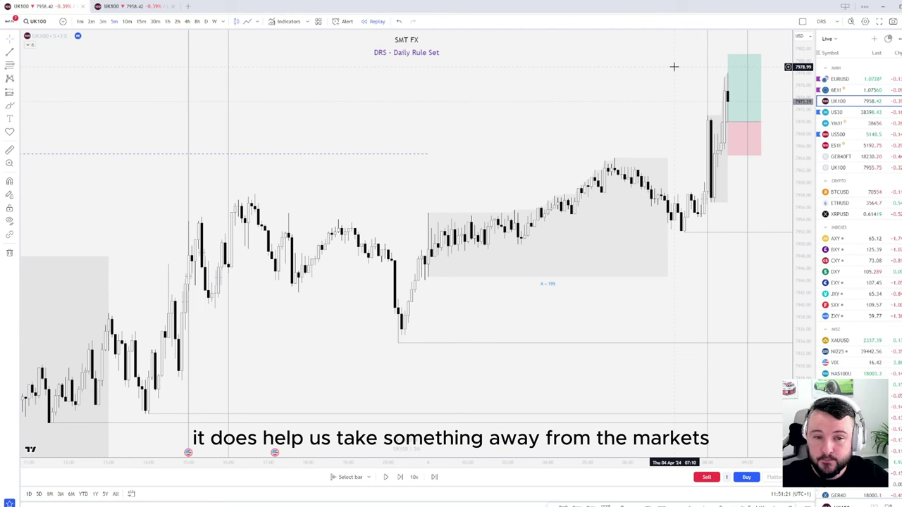
pyautogui.click(736, 111)
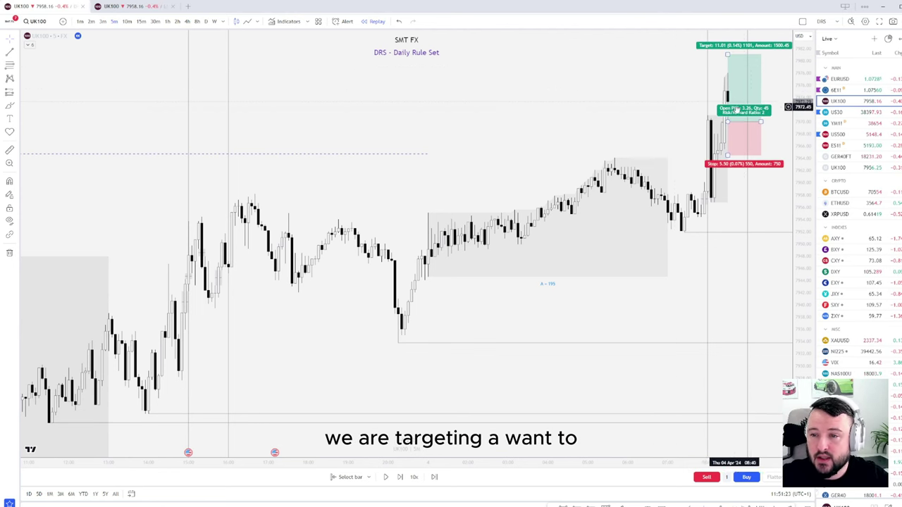
pyautogui.click(521, 72)
# Draw a horizontal line at the position's target, about 7981.00, and set its thickness to 1px
pyautogui.scroll(-5, 521, 79)
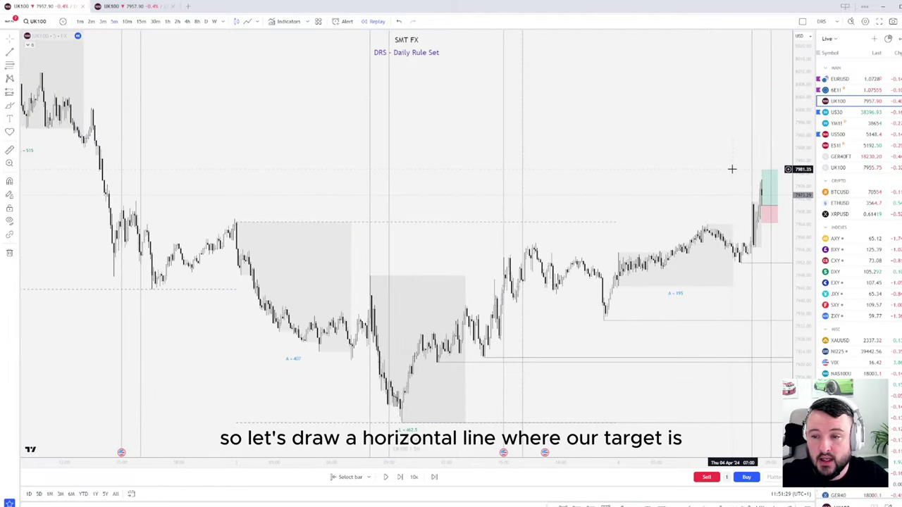
pyautogui.hotkey('alt', 'h')
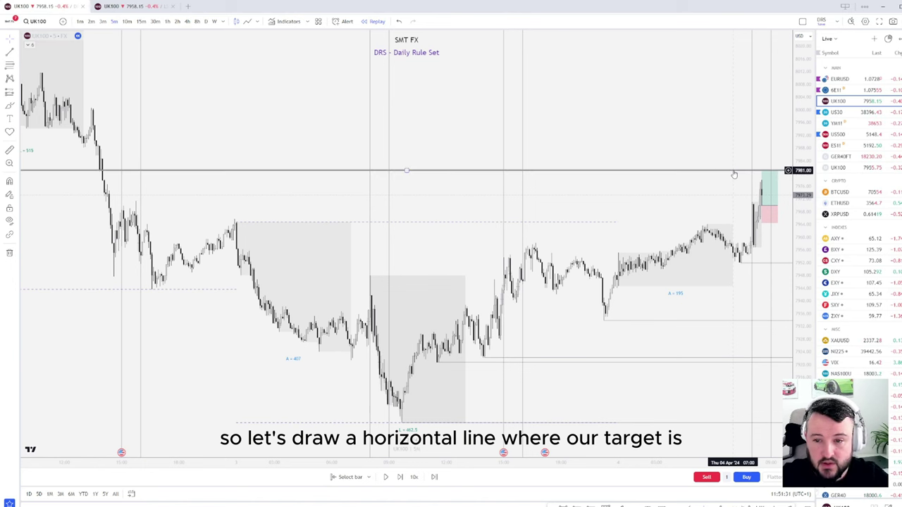
pyautogui.click(469, 172)
pyautogui.click(511, 22)
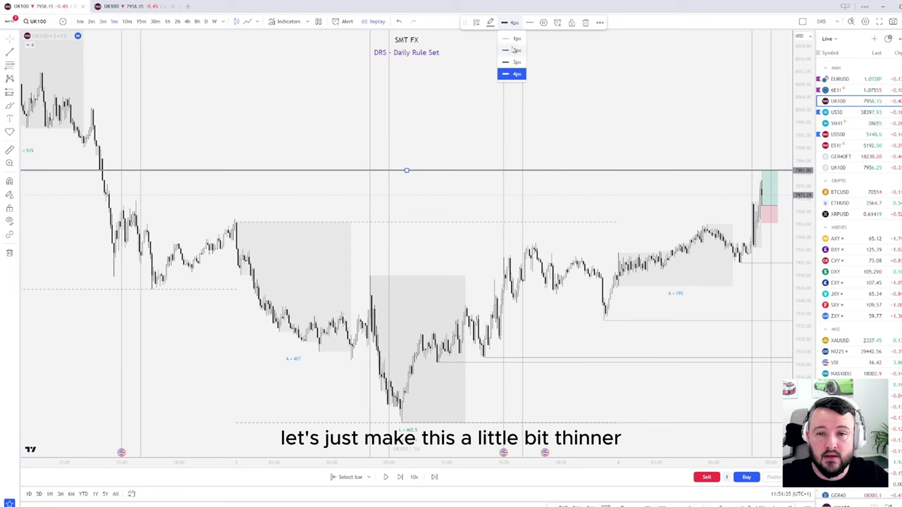
pyautogui.click(510, 33)
pyautogui.click(579, 58)
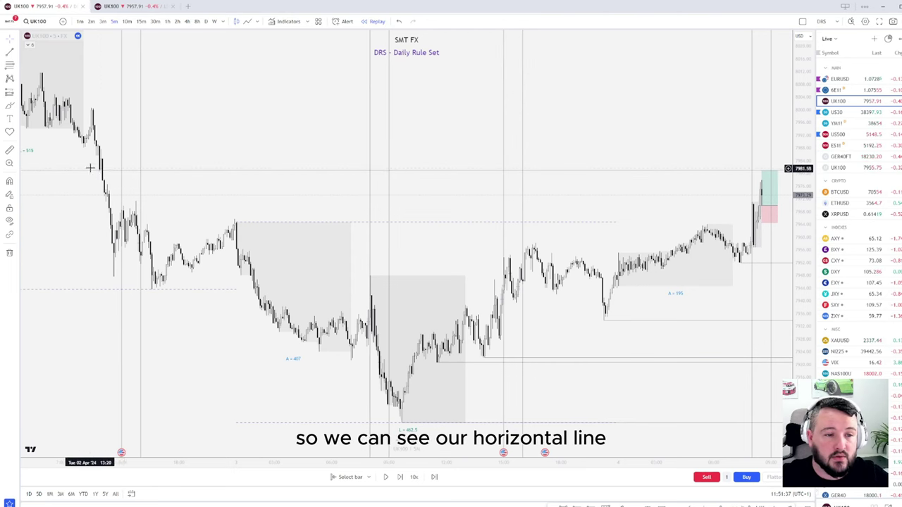
# Mark the small fair value gap near 14:00 on 2 April 2024, beside the target line, with a rectangle
pyautogui.scroll(1, 101, 169)
pyautogui.scroll(4, 101, 169)
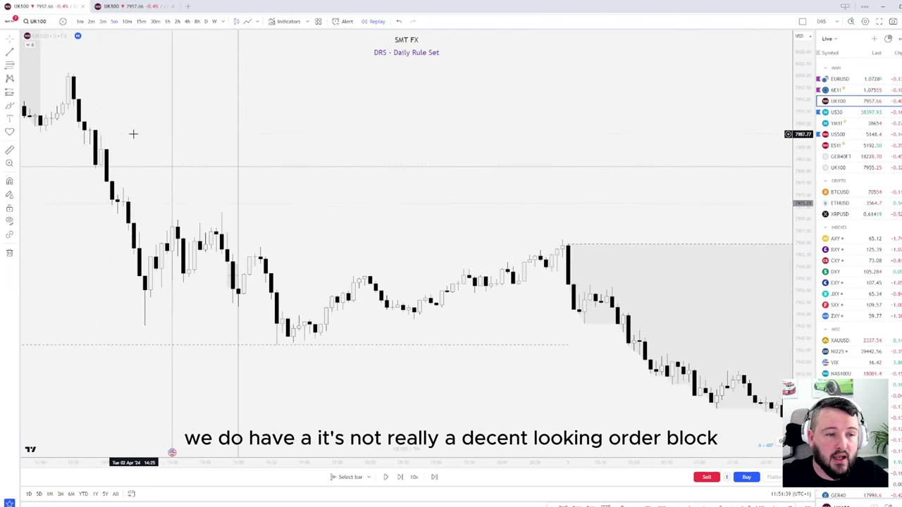
pyautogui.moveTo(133, 135); pyautogui.dragTo(474, 115)
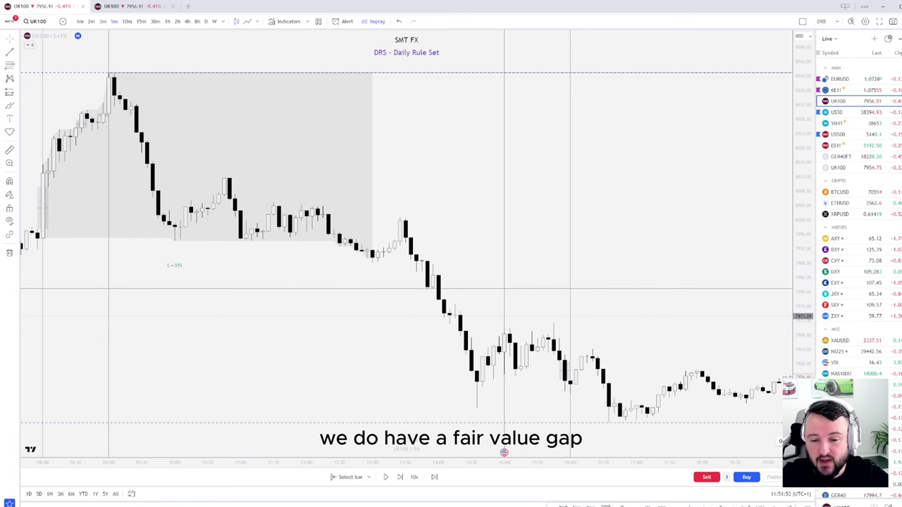
pyautogui.hotkey('alt', 'shift', 'r')
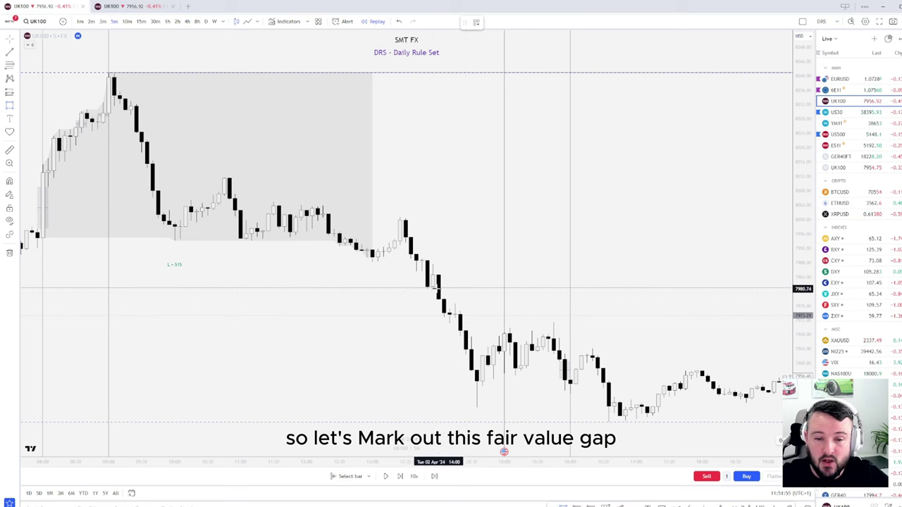
pyautogui.click(437, 291)
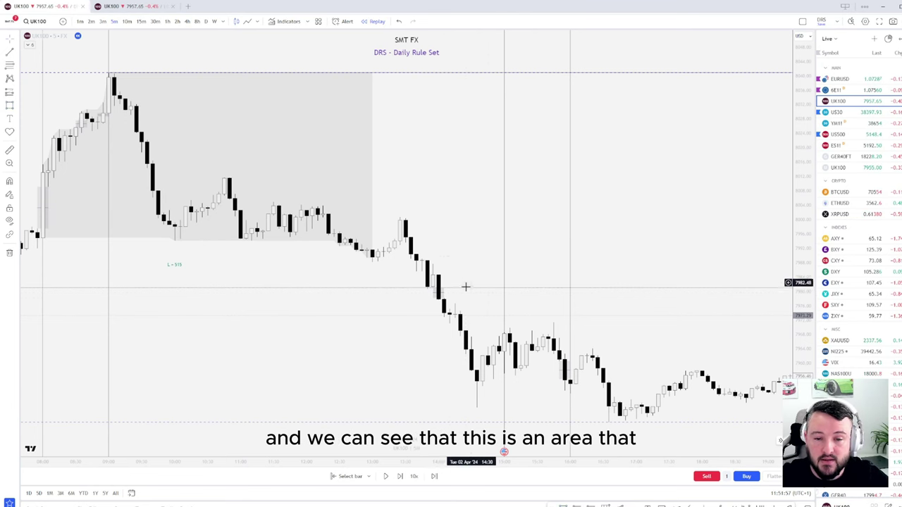
pyautogui.click(436, 292)
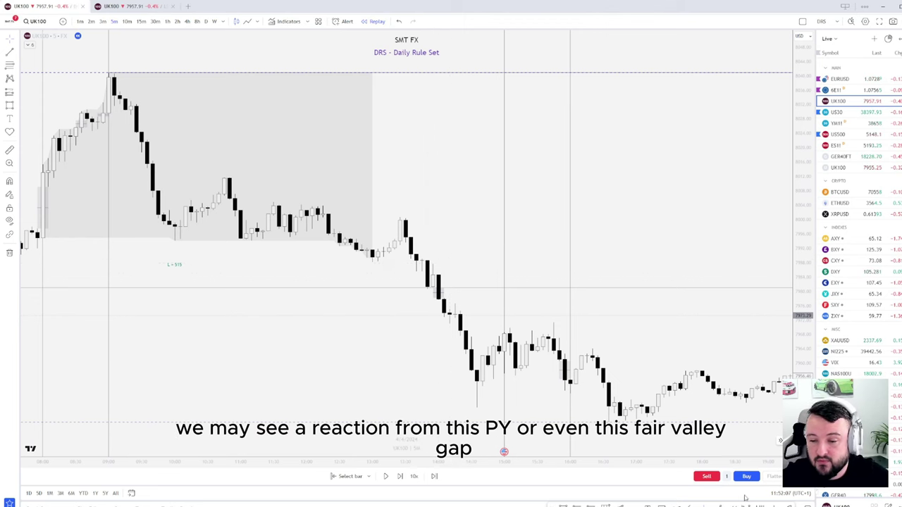
# Sketch a possible price reaction up to the 2 April fair value gap and back down with the brush, and undo the stroke
pyautogui.hotkey('alt', 'shift', 'r')
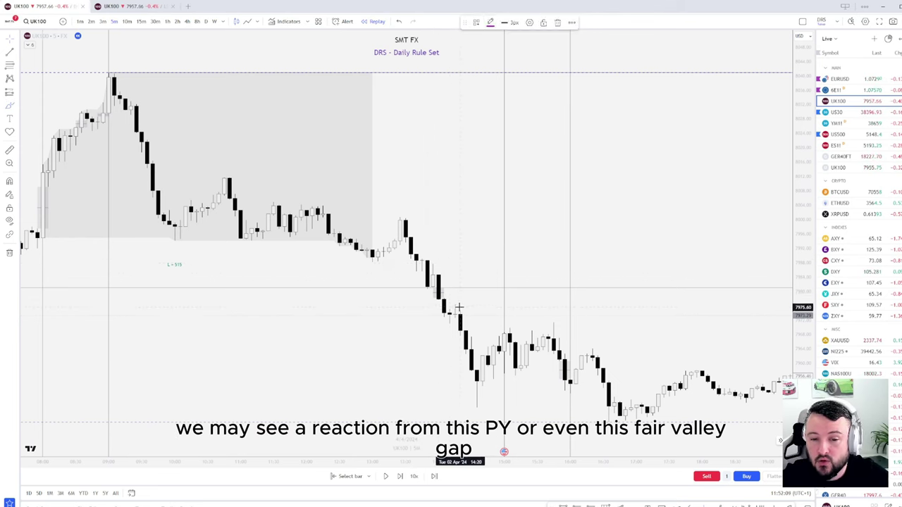
pyautogui.moveTo(458, 307)
pyautogui.mouseDown()
pyautogui.moveTo(466, 291)
pyautogui.moveTo(512, 387)
pyautogui.mouseUp()
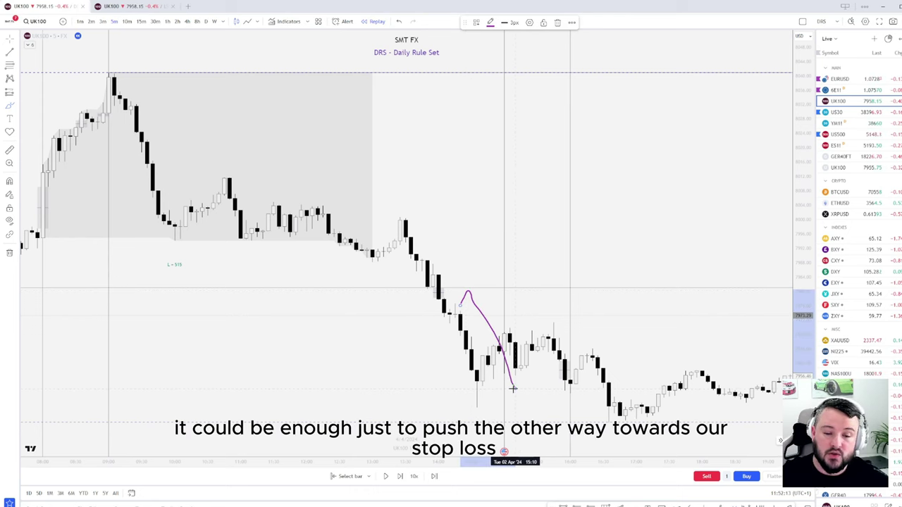
pyautogui.hotkey('ctrl', 'z')
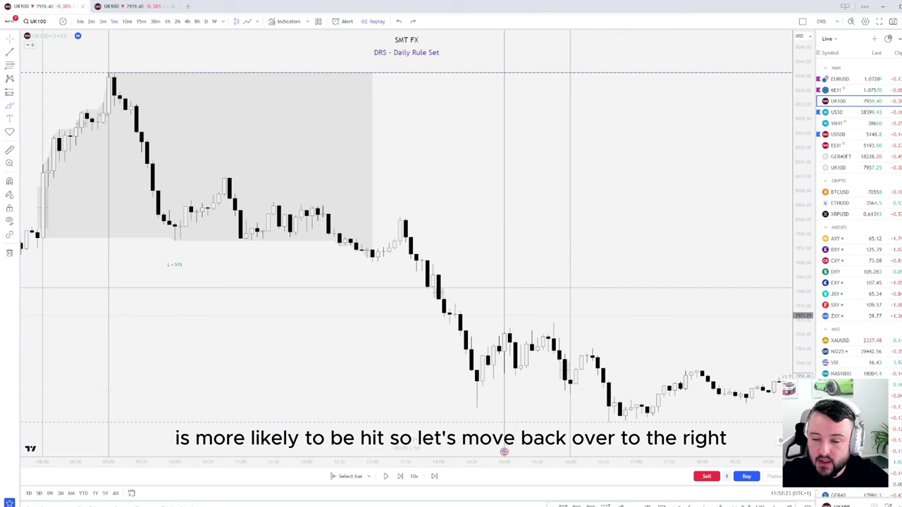
# Return to the 4 April long position and advance the replay to the 08:35 candle to check the entry trigger
pyautogui.moveTo(382, 270); pyautogui.dragTo(411, 406)
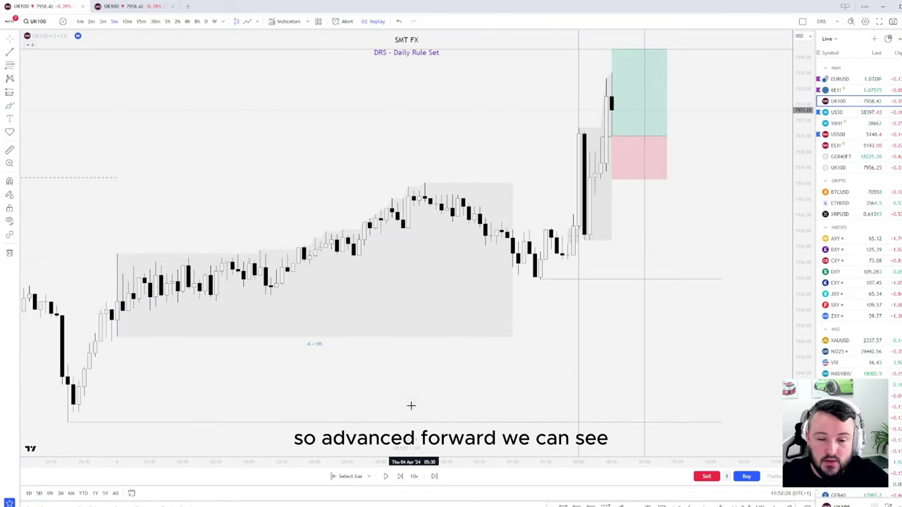
pyautogui.click(399, 477)
pyautogui.moveTo(610, 138)
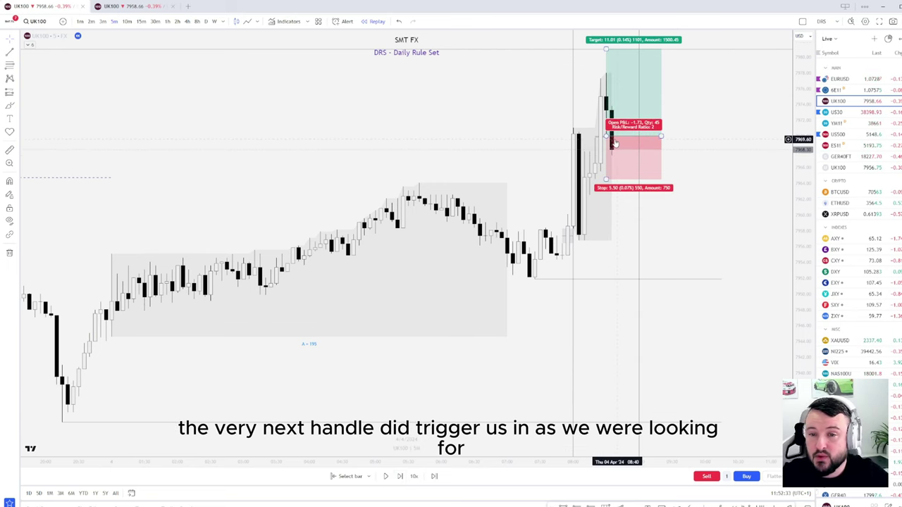
# Step the replay forward to the 08:50 candle, following price around the position's entry level
pyautogui.moveTo(477, 138); pyautogui.dragTo(397, 145)
pyautogui.click(400, 476)
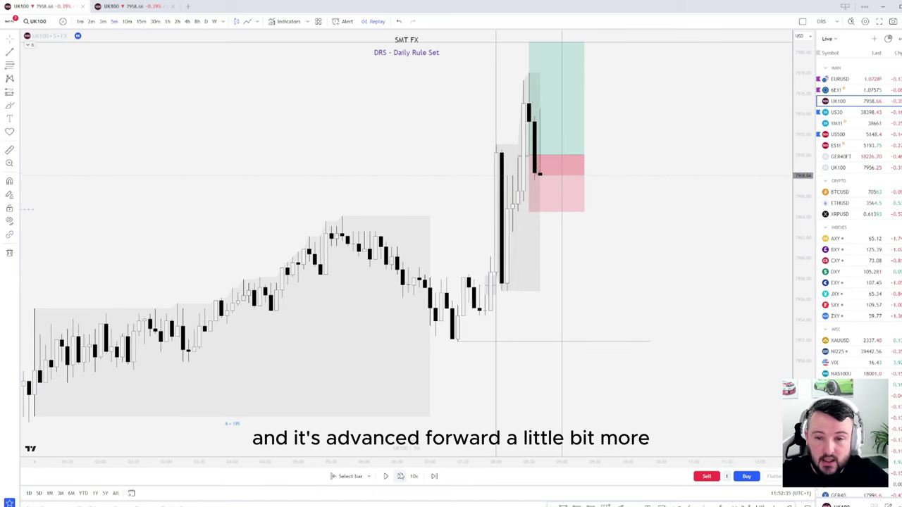
pyautogui.click(400, 477)
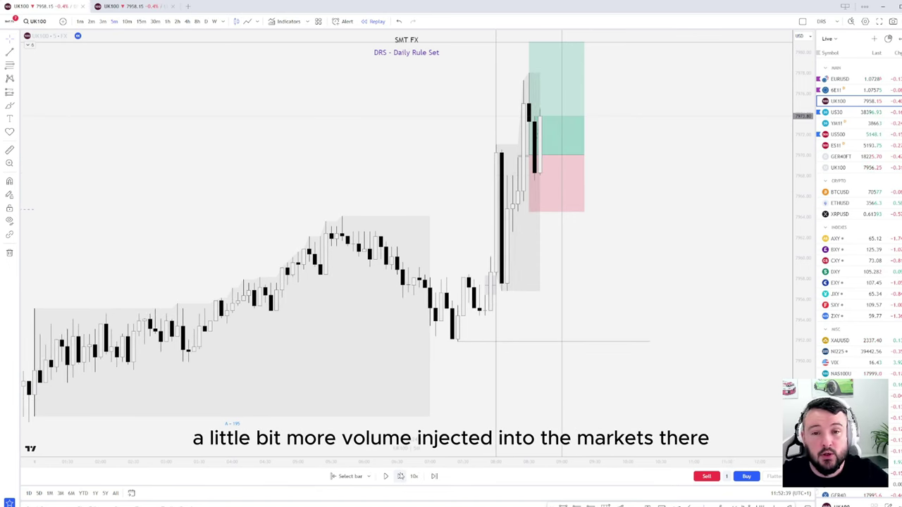
pyautogui.click(399, 476)
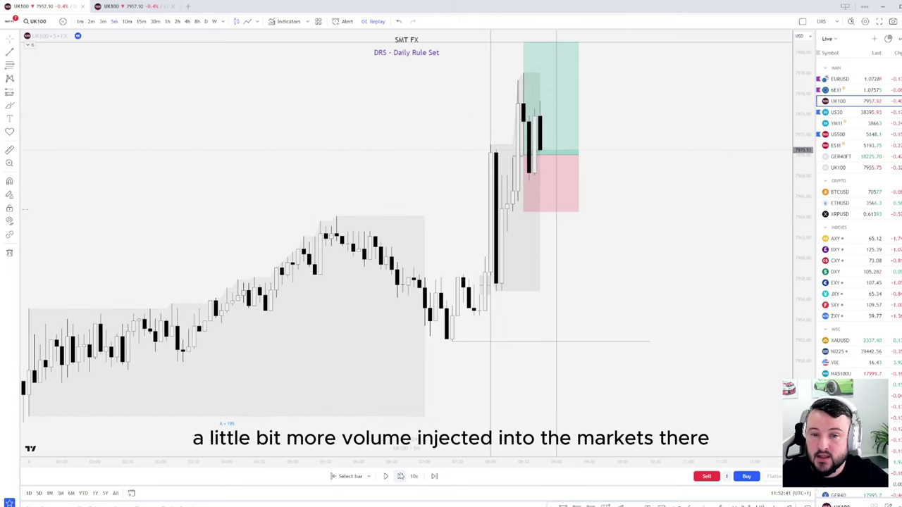
pyautogui.click(399, 476)
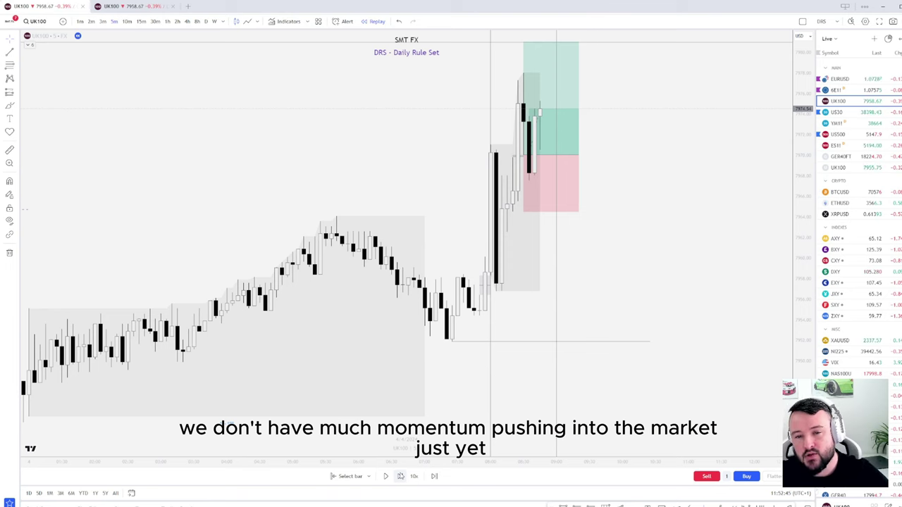
pyautogui.click(399, 476)
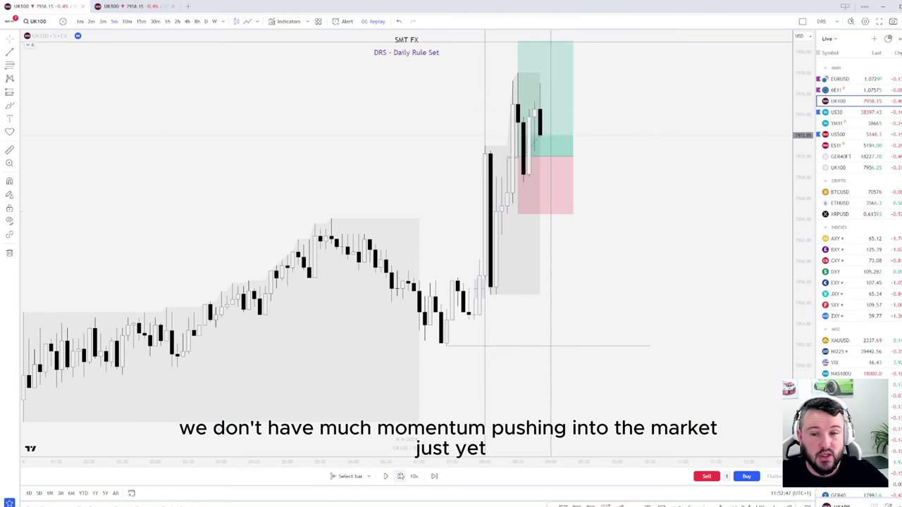
pyautogui.click(400, 476)
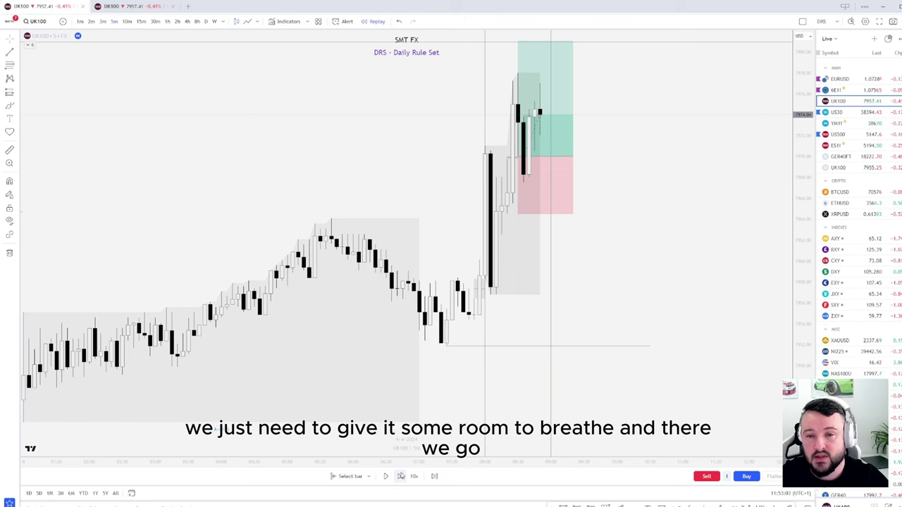
# Advance the replay to the 09:00 candle and check the long position's open profit
pyautogui.click(400, 476)
pyautogui.click(400, 476)
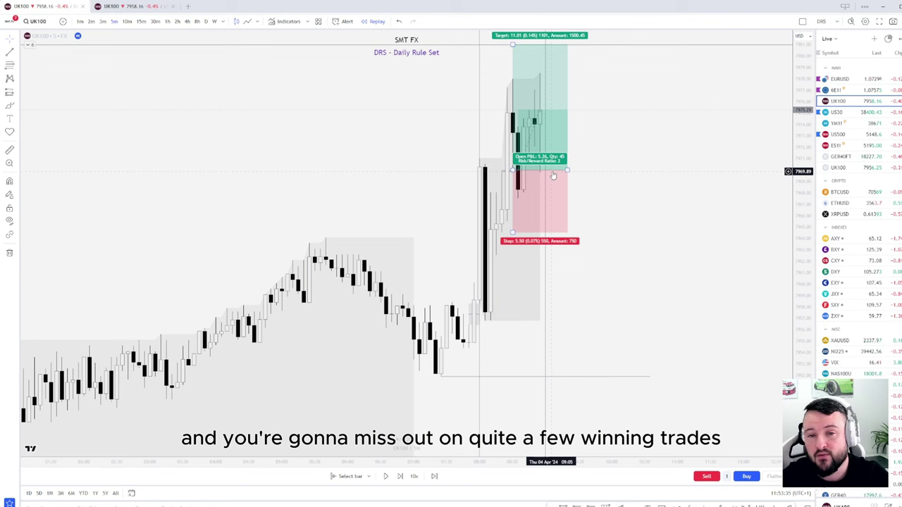
pyautogui.click(399, 477)
pyautogui.click(399, 477)
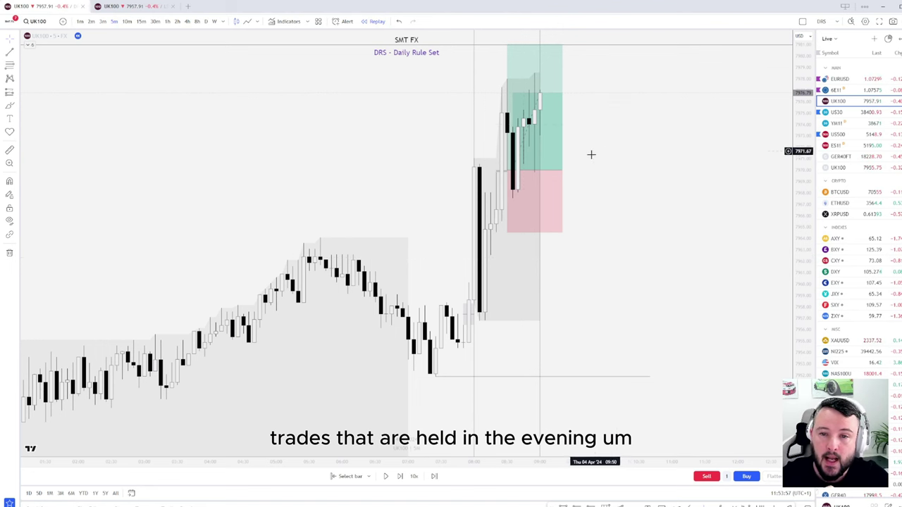
pyautogui.moveTo(548, 105)
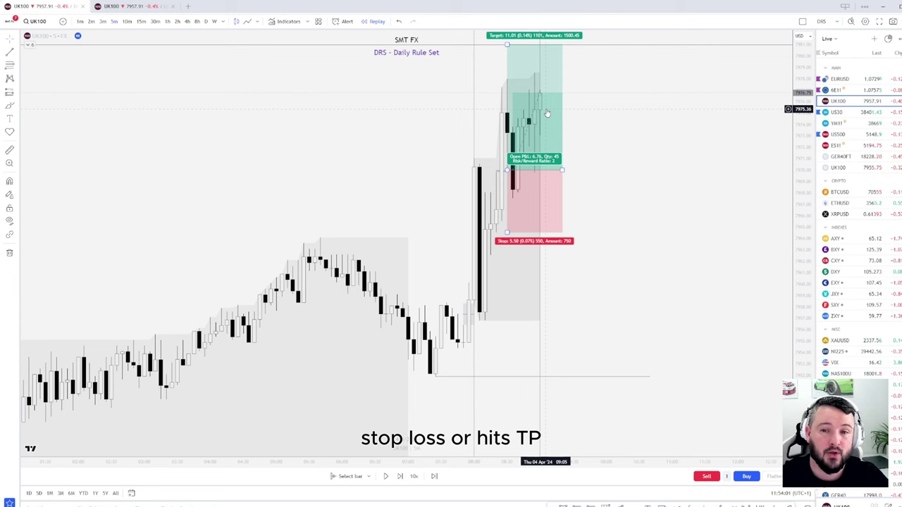
# Step the replay on to the 09:10 candle to check price against the take-profit line
pyautogui.click(400, 476)
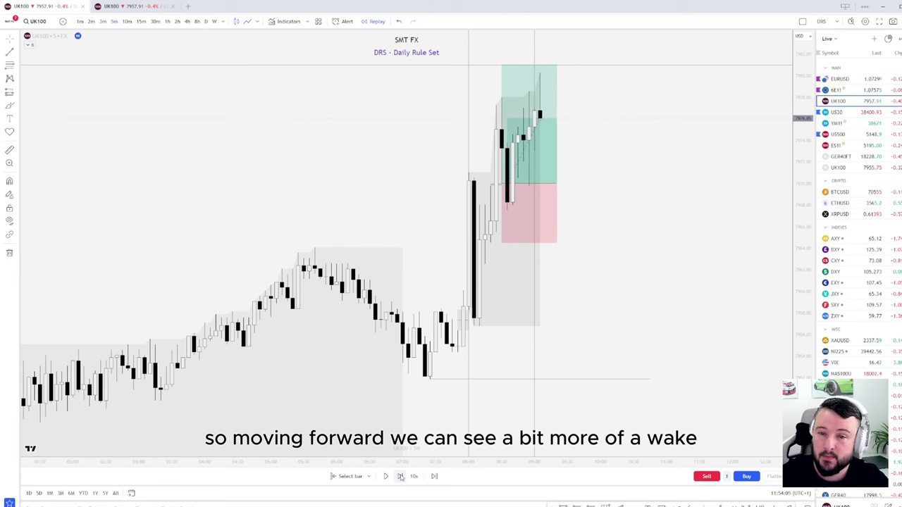
pyautogui.click(400, 476)
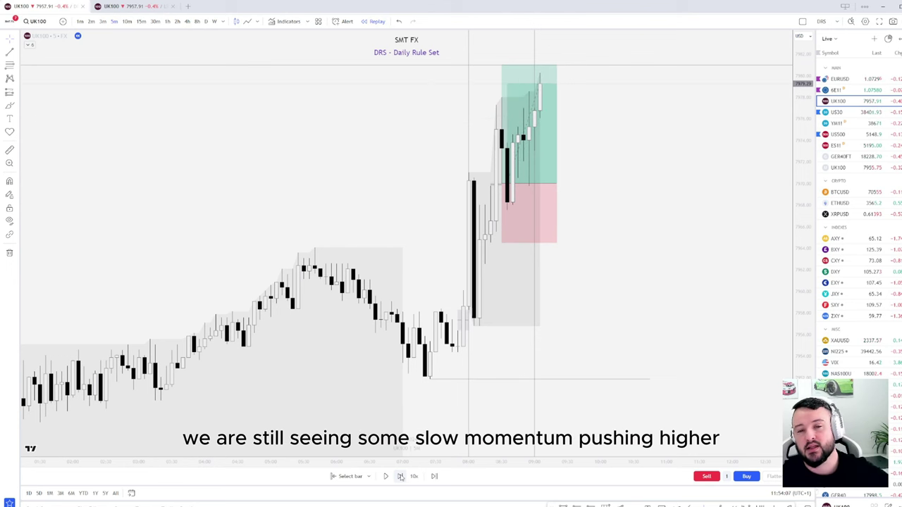
pyautogui.click(400, 476)
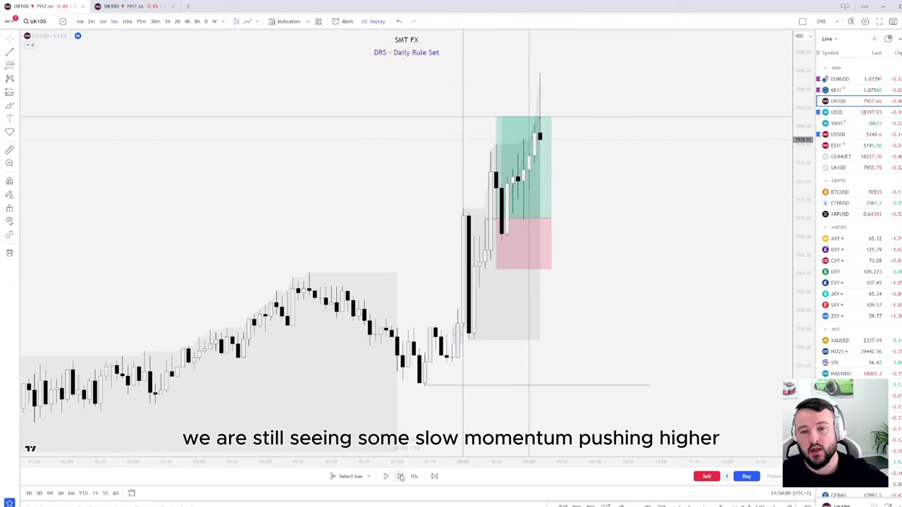
pyautogui.click(400, 476)
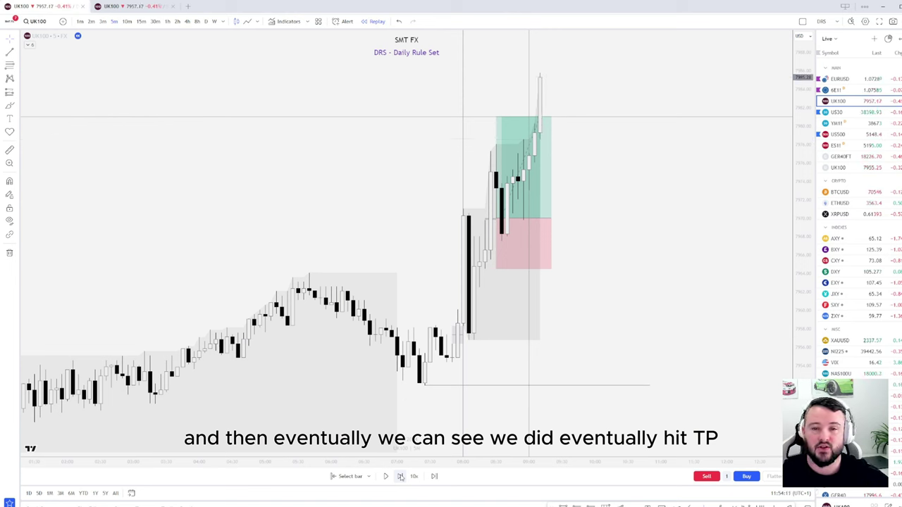